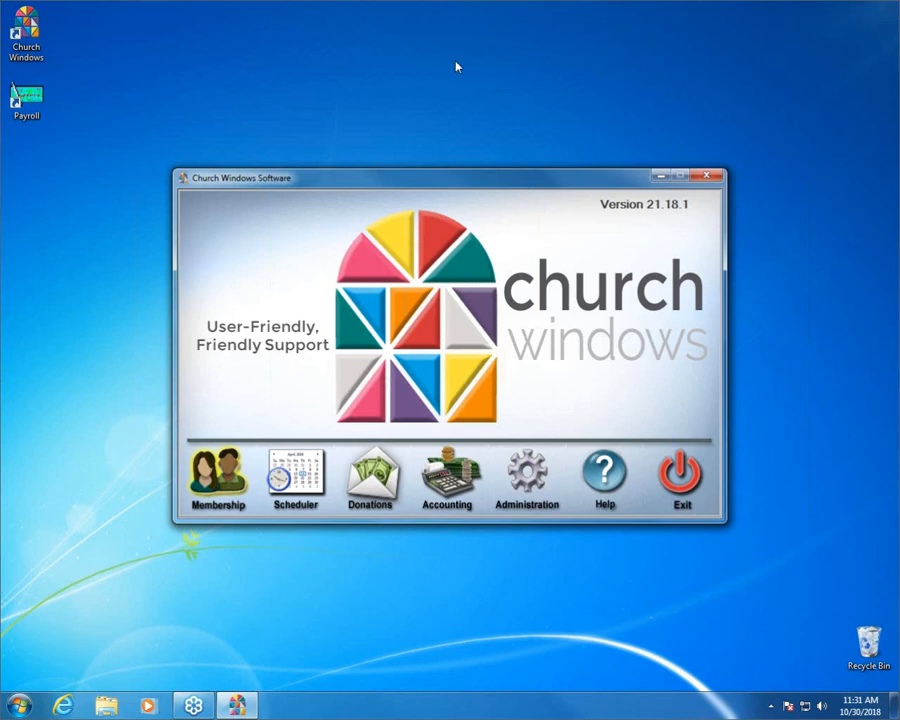
Open the Membership module and bring up its settings
click(226, 480)
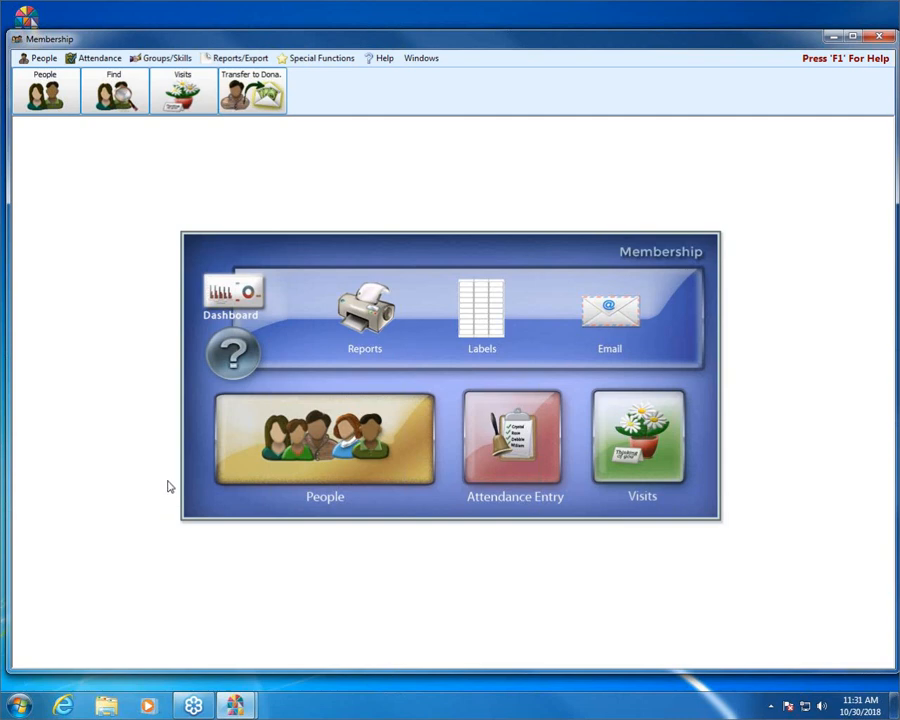
click(322, 60)
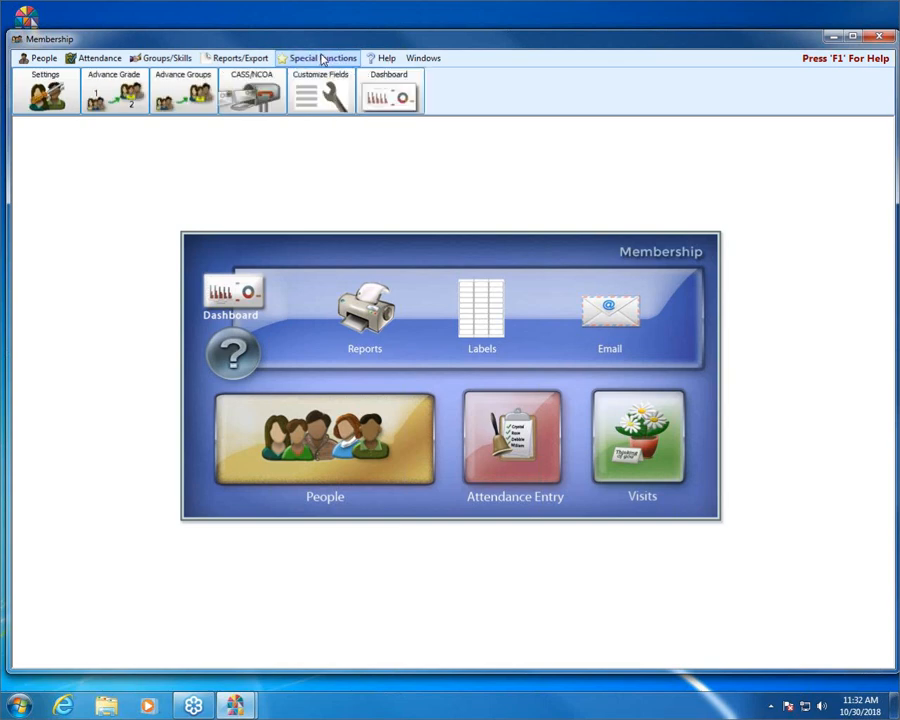
click(40, 88)
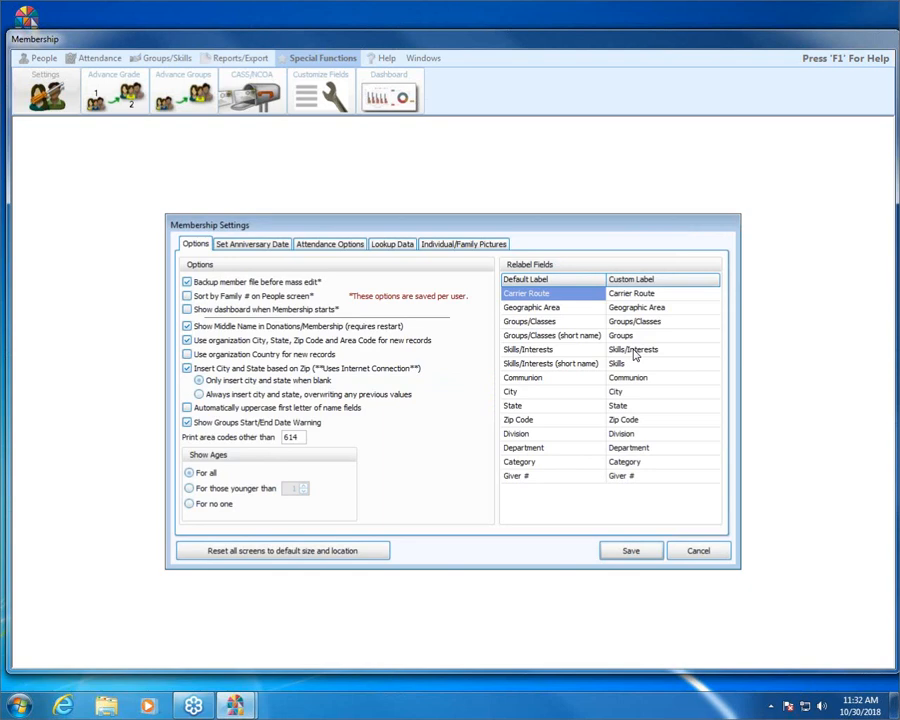
Relabel the Skills/Interests field as Time/Talents and its short name as T/T, and save the settings
click(634, 352)
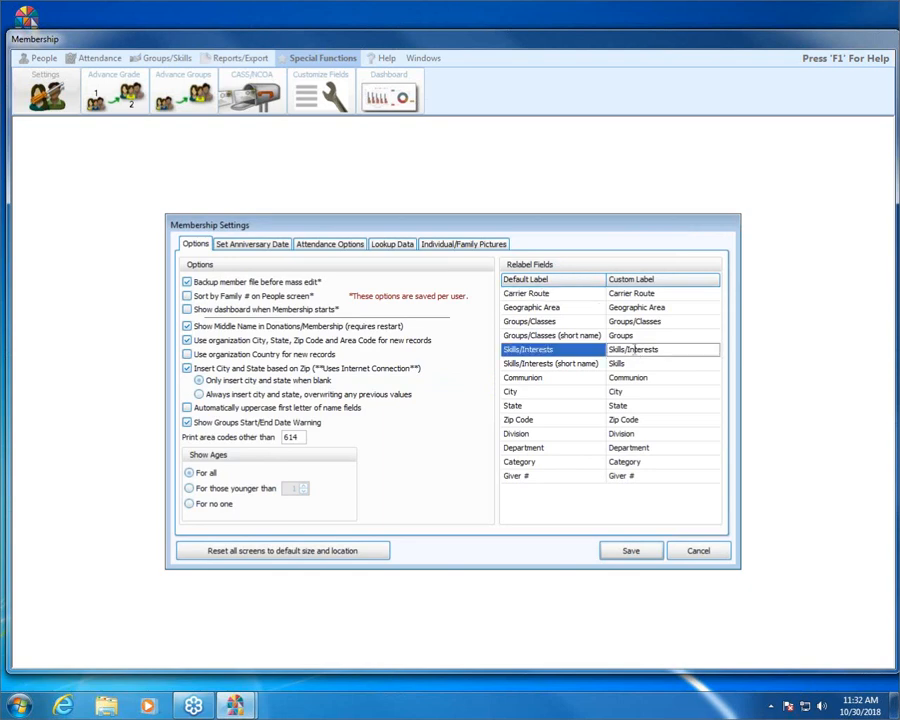
double_click(665, 349)
text(Time/Talents)
click(631, 364)
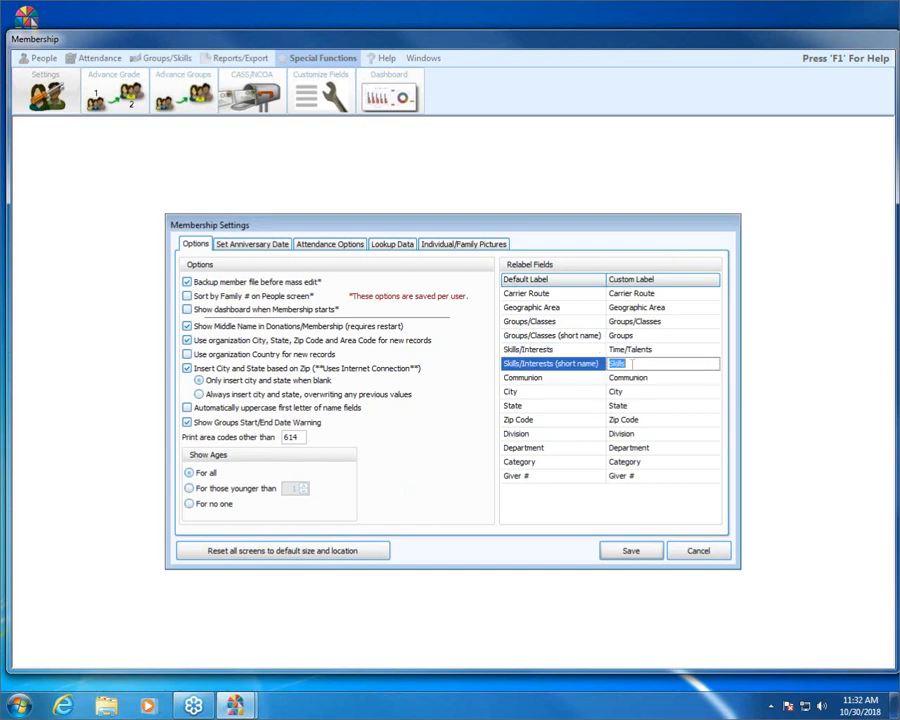
text(T/T)
click(643, 556)
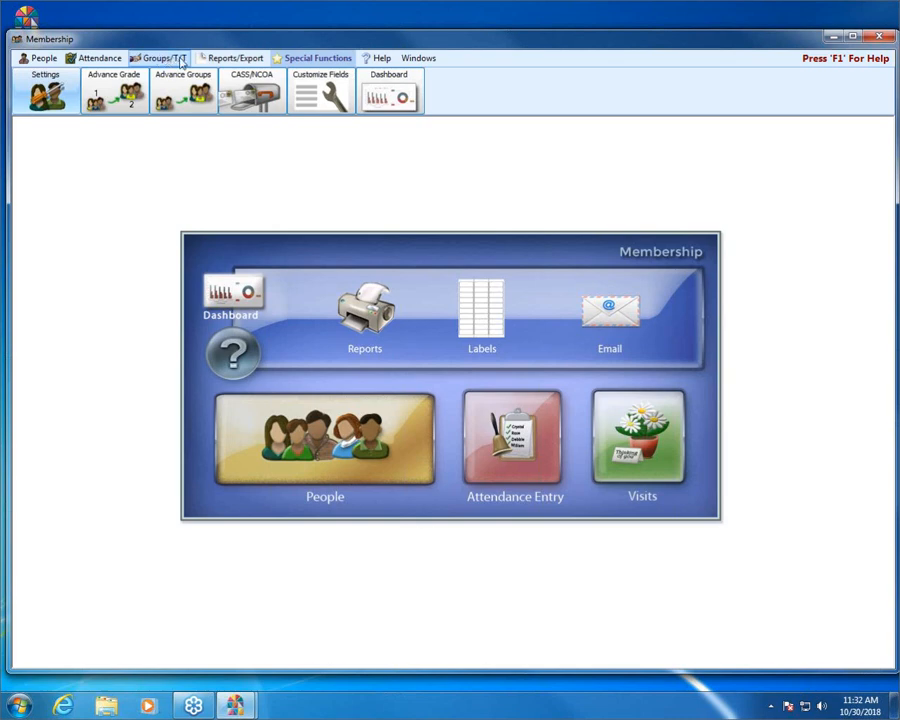
Change the custom label of Skills/Interests to Time & Talents and its short name to T&T, and save the settings
click(45, 92)
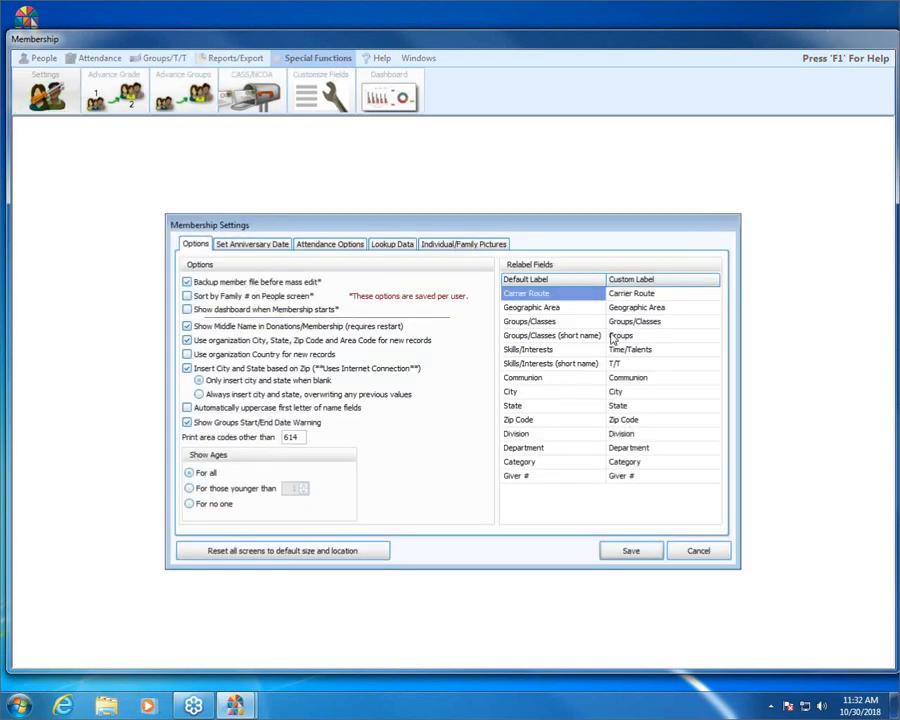
click(615, 363)
text(T)
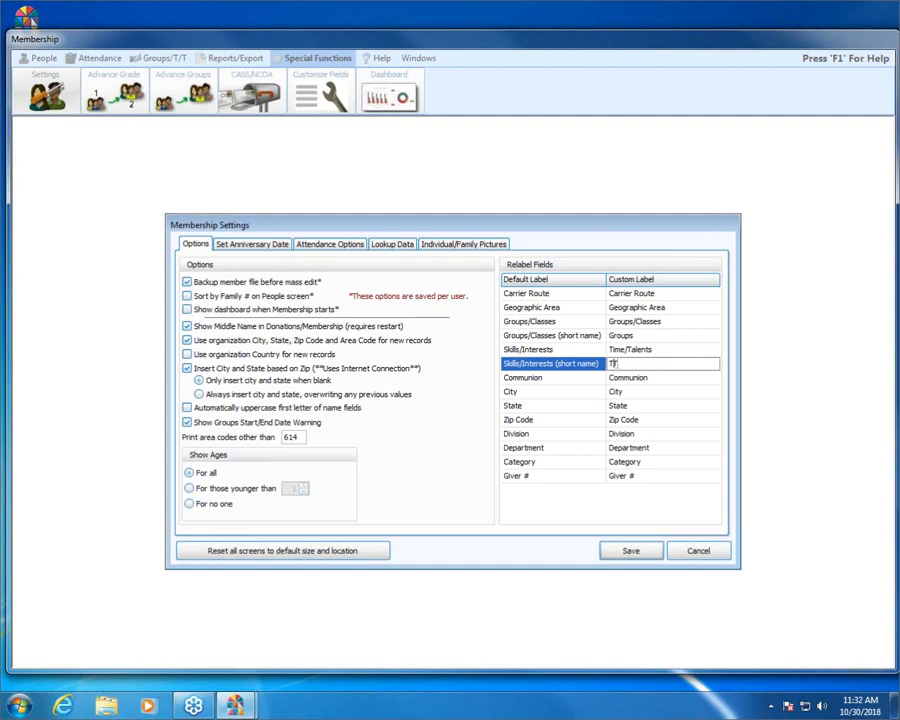
text(&T)
click(630, 350)
key(BackSpace)
text(&)
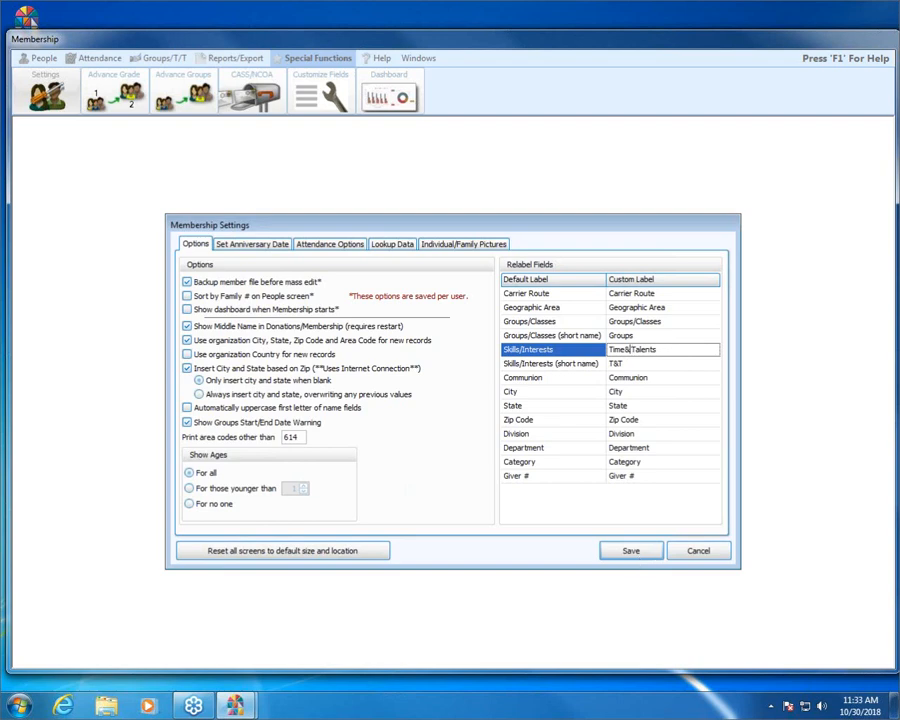
key(Left)
click(624, 550)
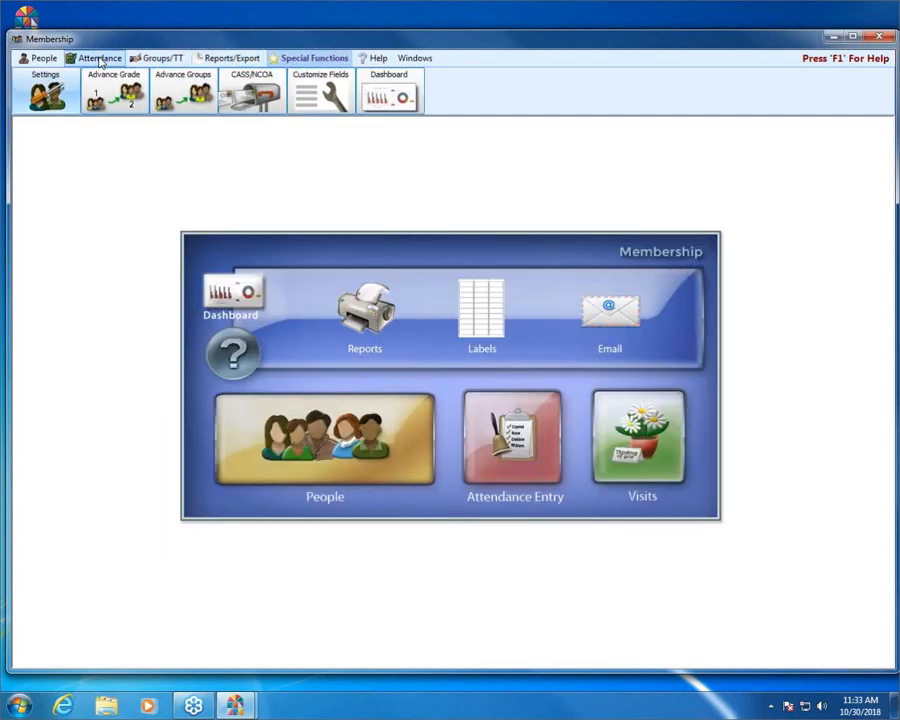
Restore the custom labels to Skills/Interests and Skills for the short name, and save the settings
click(162, 58)
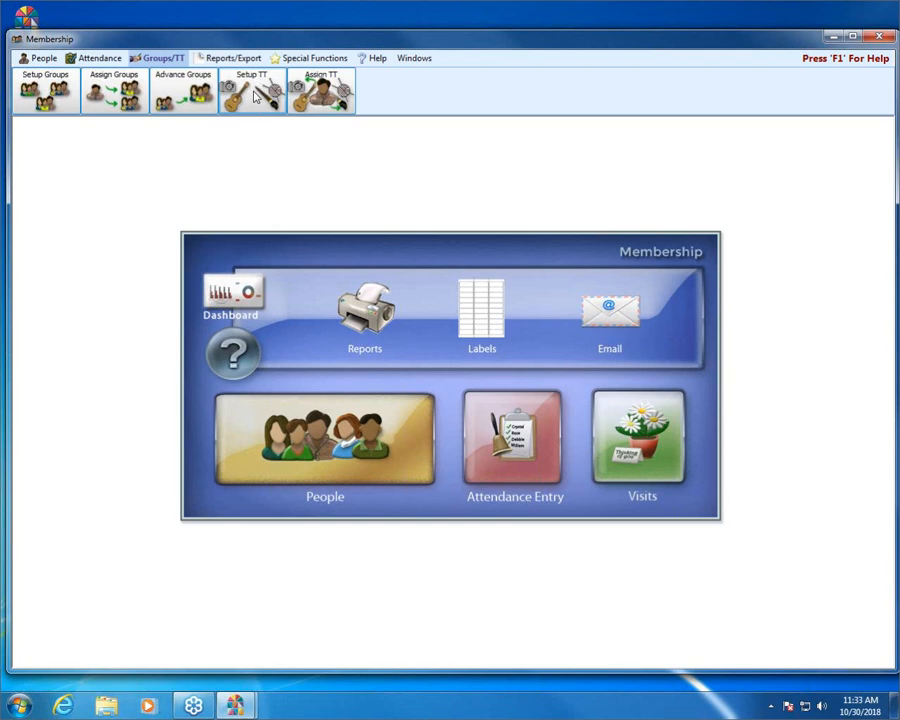
click(333, 60)
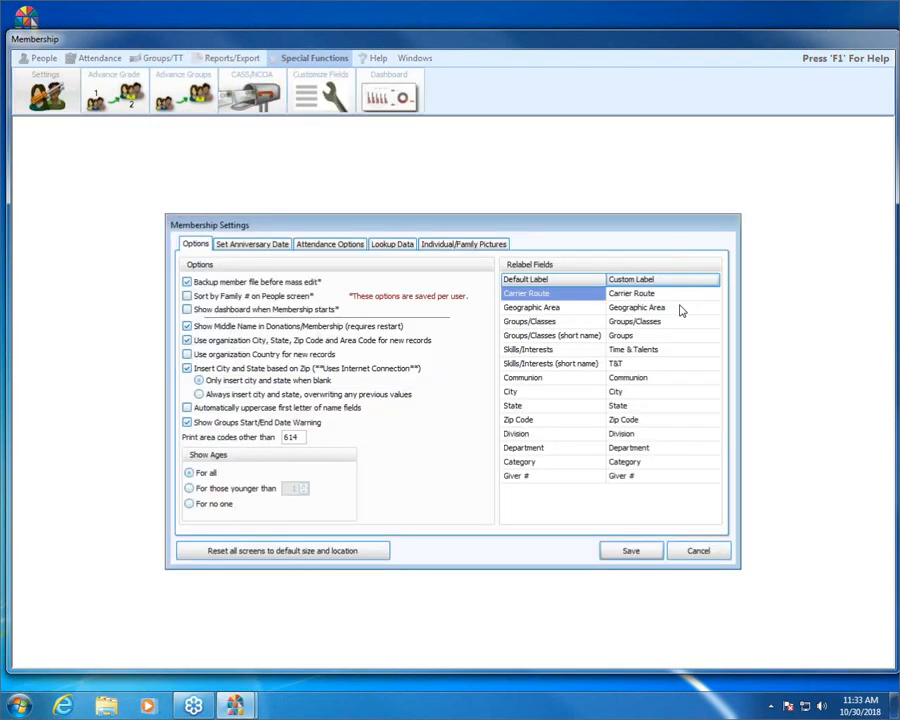
click(668, 350)
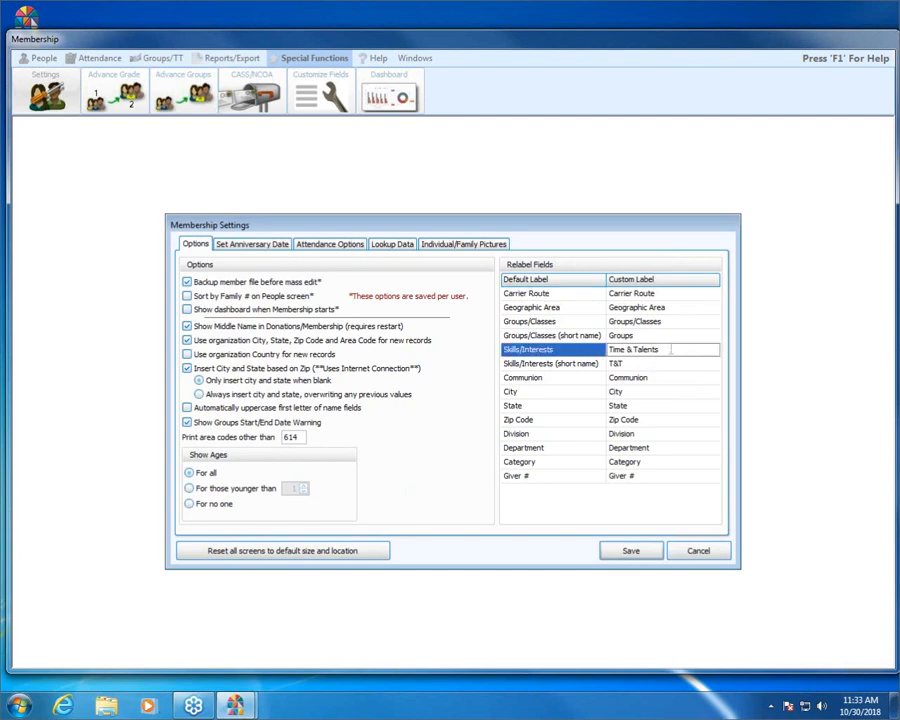
drag(670, 350, 242, 358)
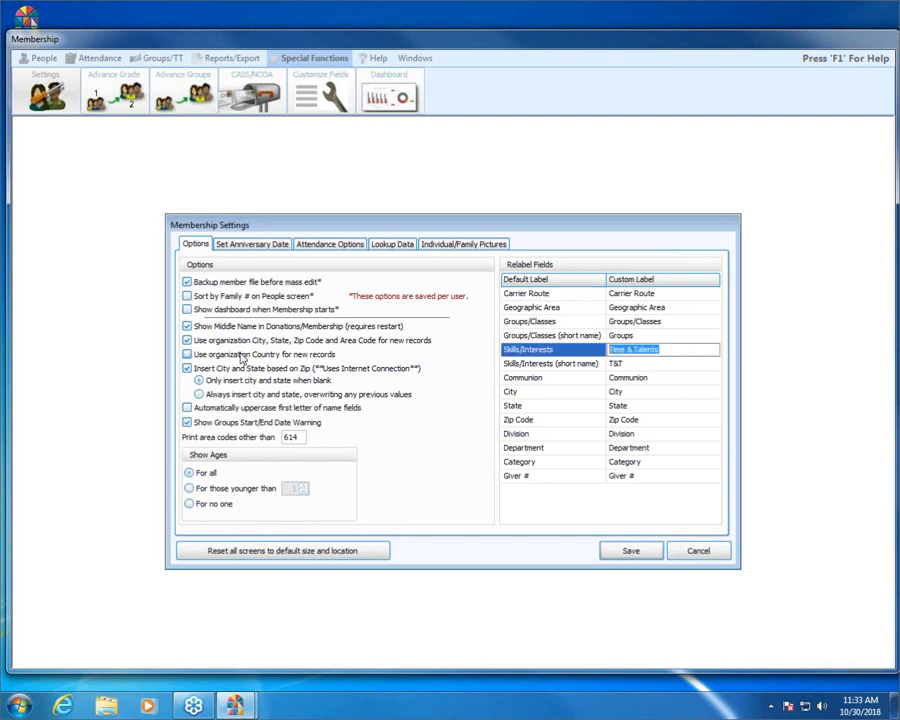
text(Skills/)
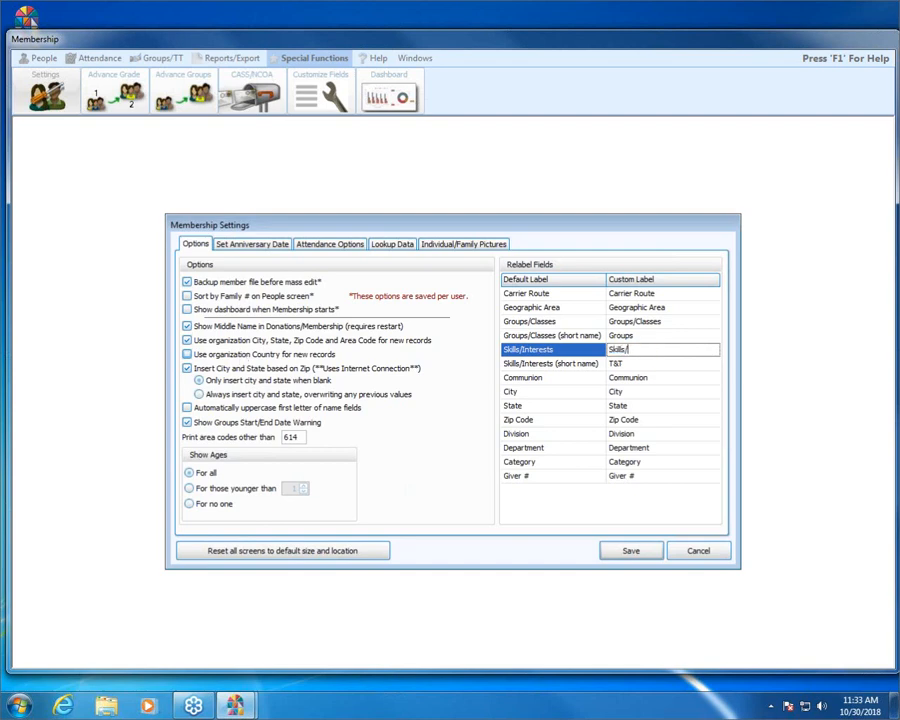
text(Interests)
click(660, 364)
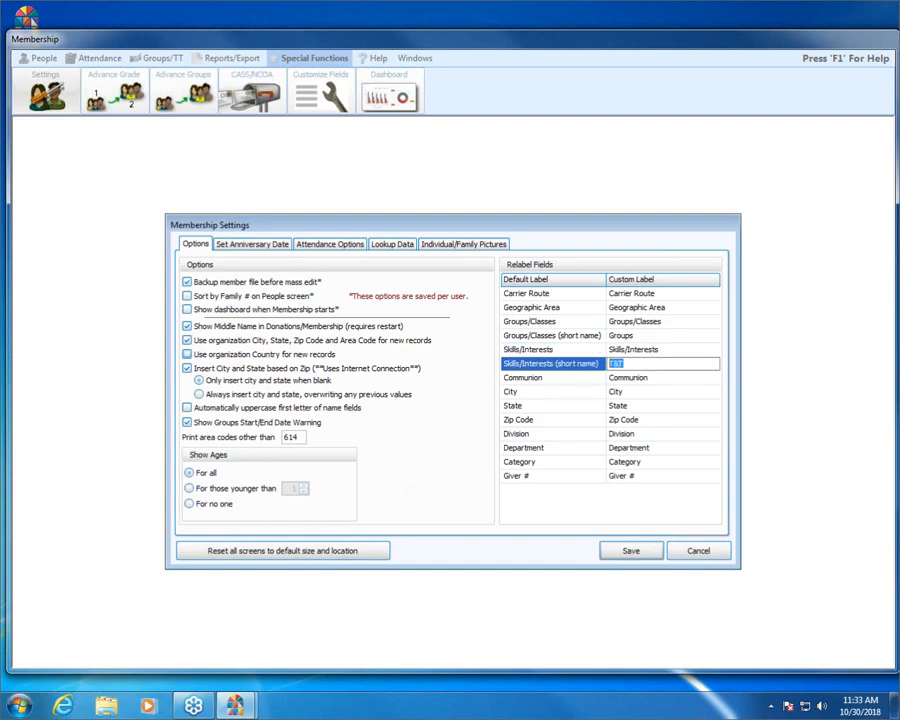
text(Skills)
click(630, 551)
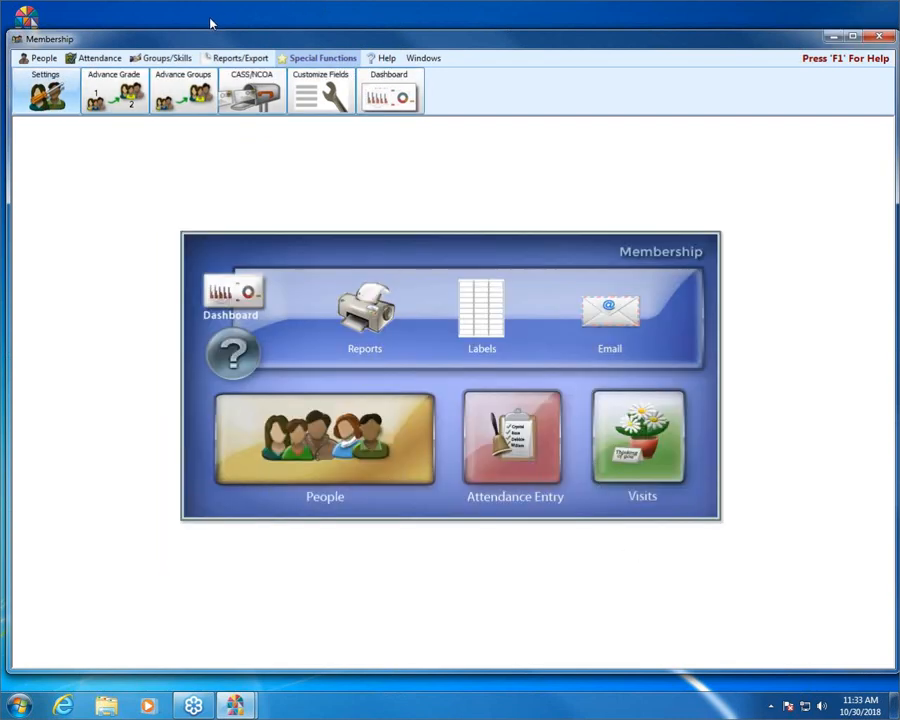
Open the skills setup and look through the existing codes and descriptions, including the numeric, Music - Instrumental and Music-Vocal entries
click(172, 58)
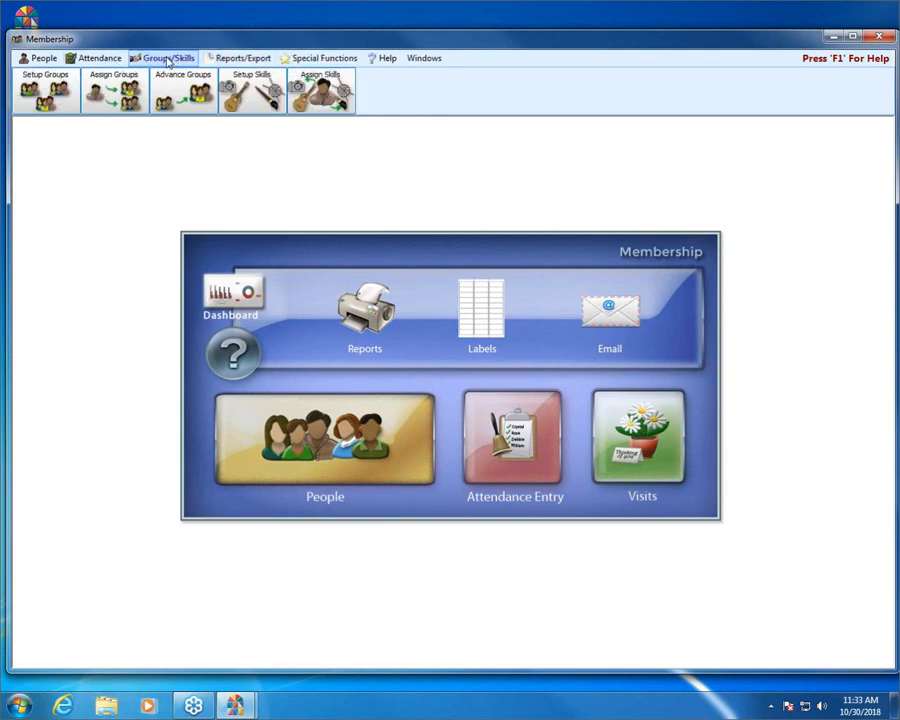
click(252, 88)
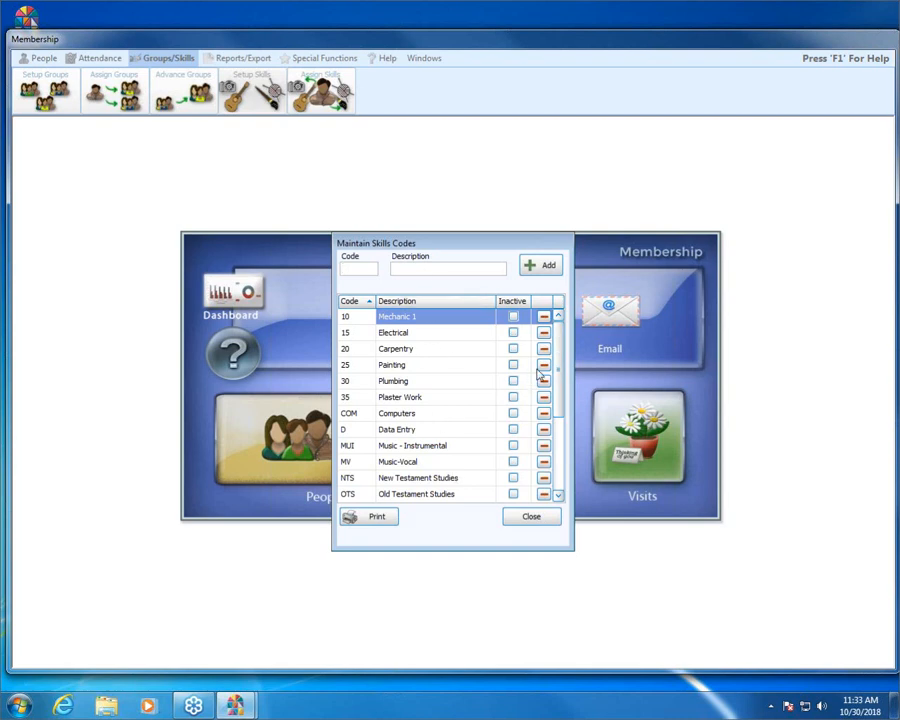
scroll(557, 358, down, 3)
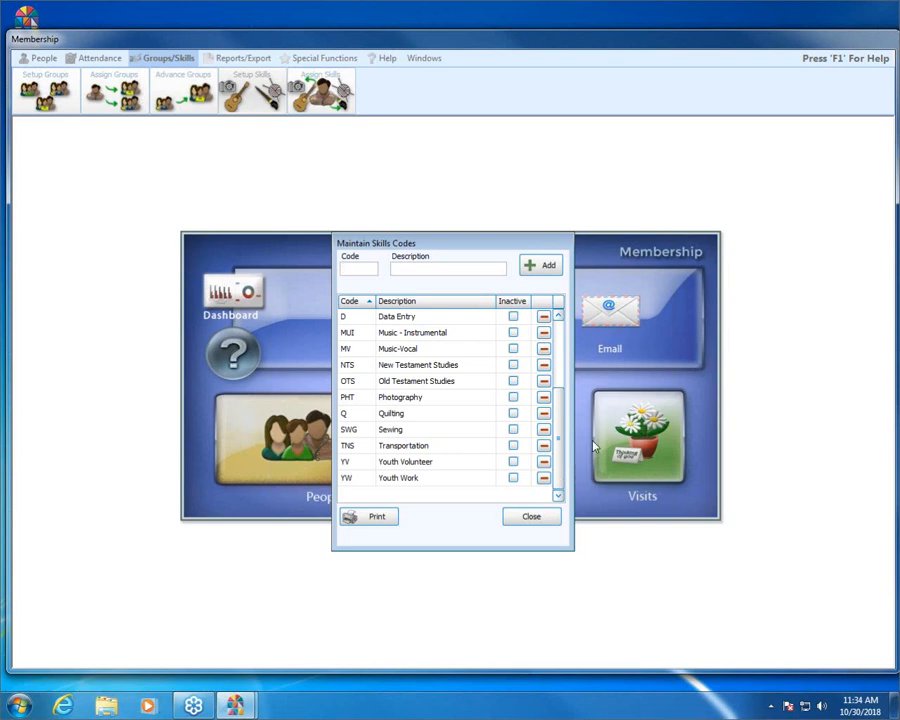
drag(560, 432, 560, 354)
click(347, 316)
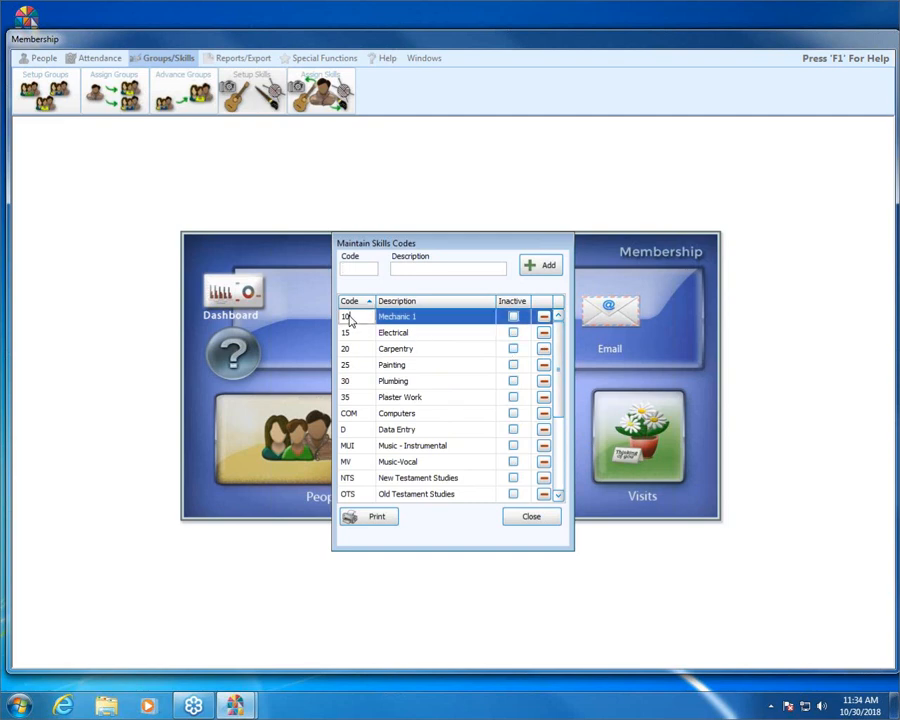
click(366, 399)
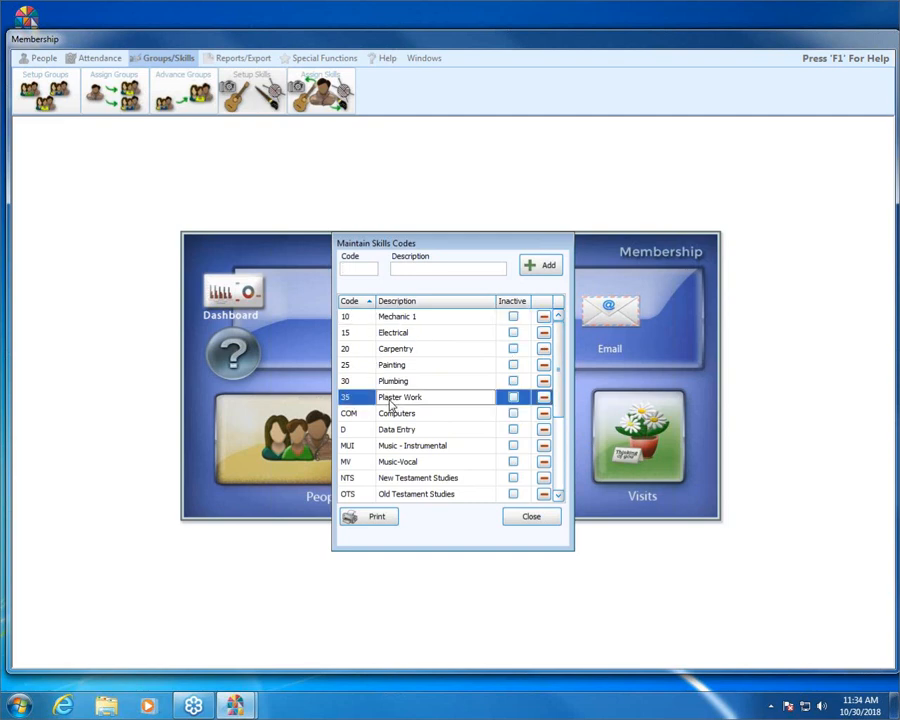
click(359, 317)
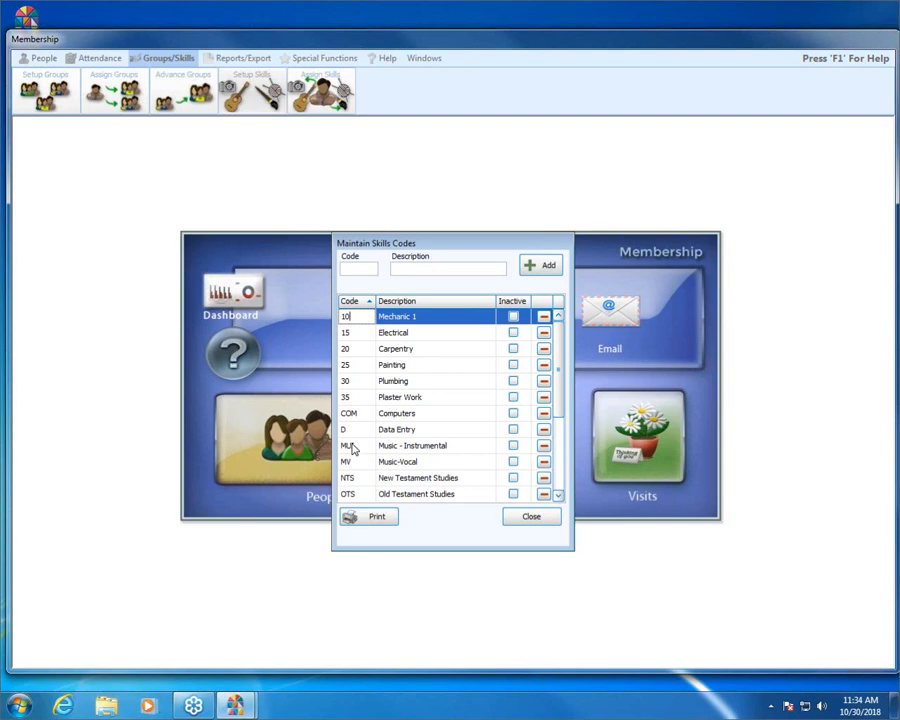
click(412, 450)
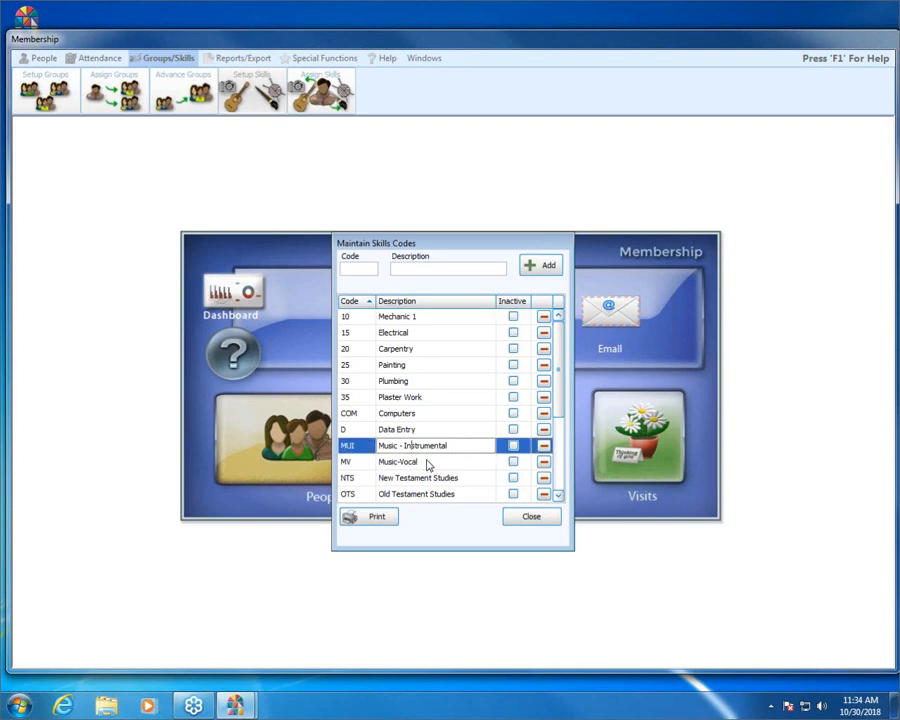
click(427, 462)
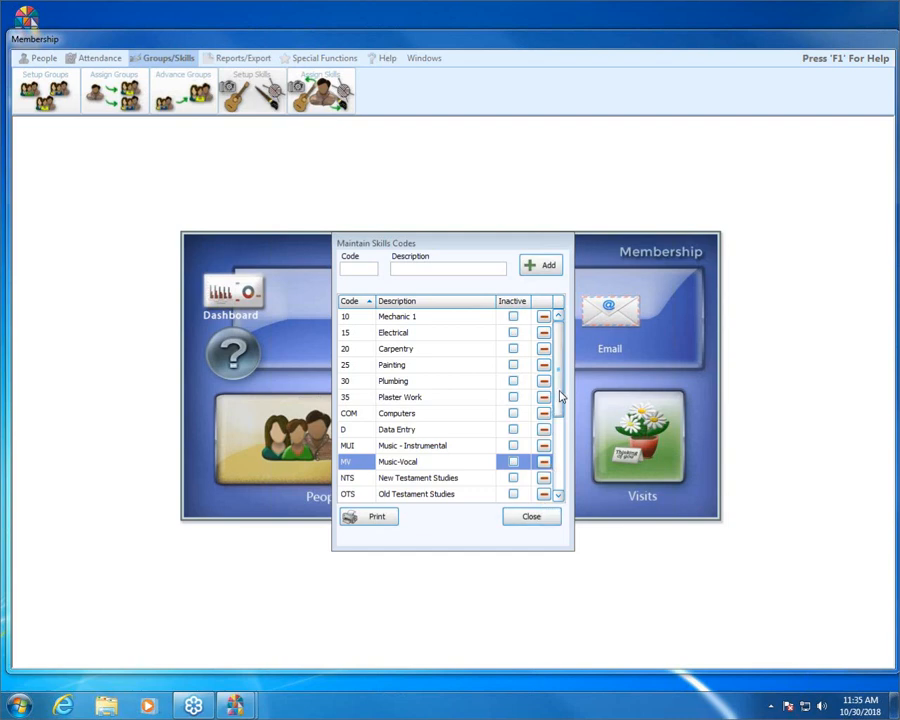
mouse_move(561, 395)
mouse_down()
mouse_move(562, 477)
mouse_move(559, 372)
mouse_up()
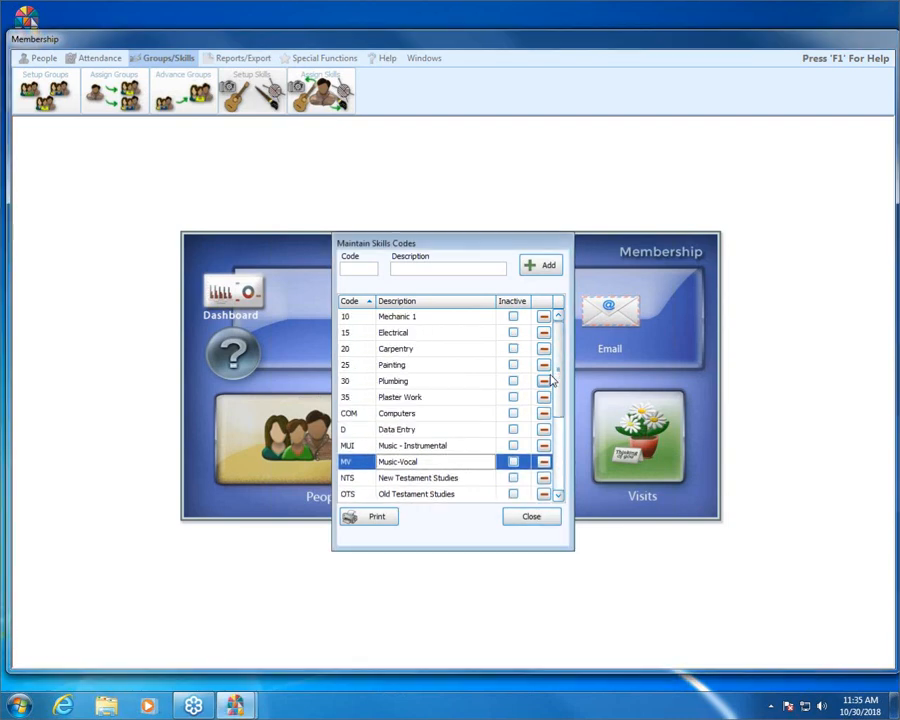
Re-enter code 10 for the first skill and rename its description to Mechanic
click(357, 317)
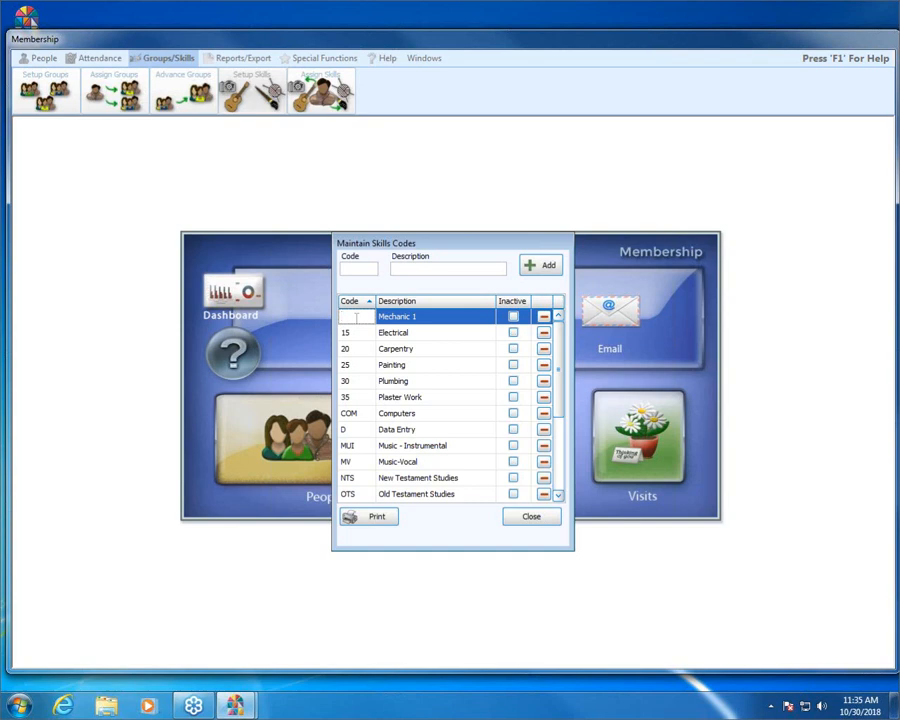
text(10-)
key(BackSpace)
key(Tab)
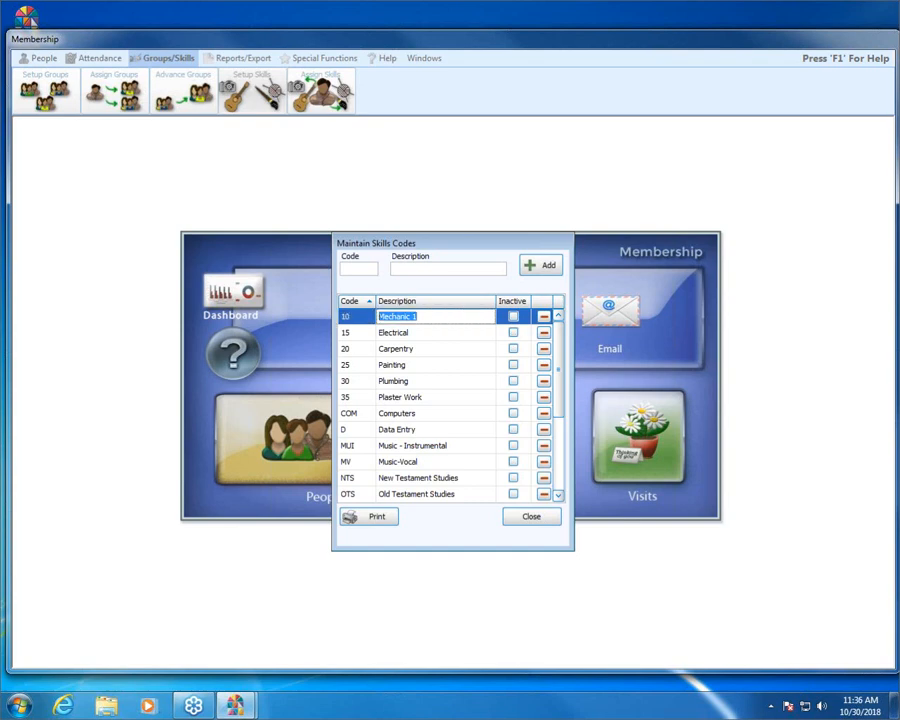
key(shift+Tab)
key(Tab)
click(435, 315)
key(BackSpace)
key(BackSpace)
key(Return)
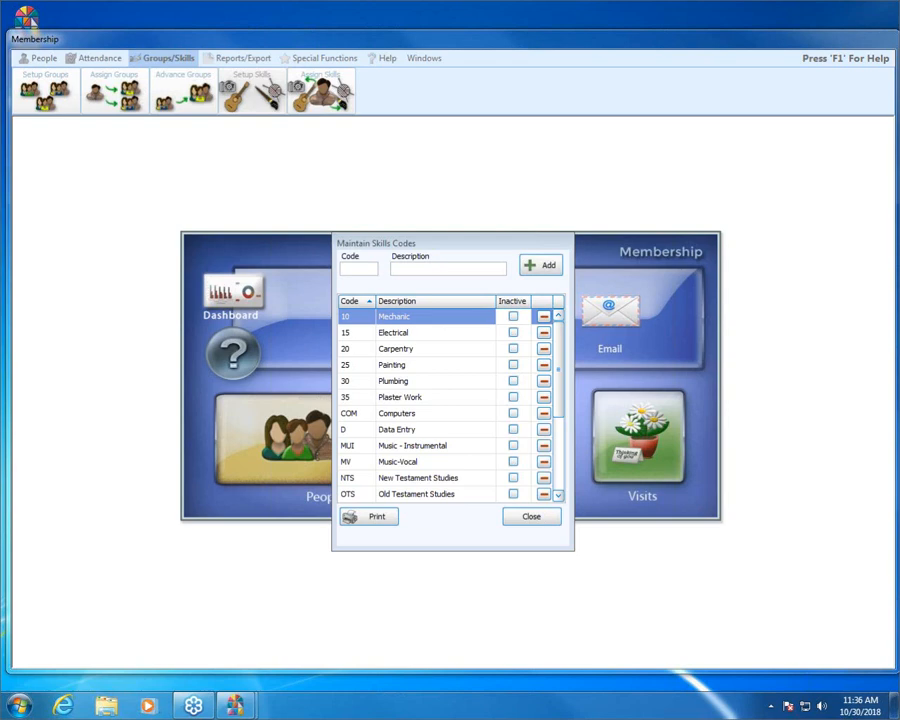
click(515, 319)
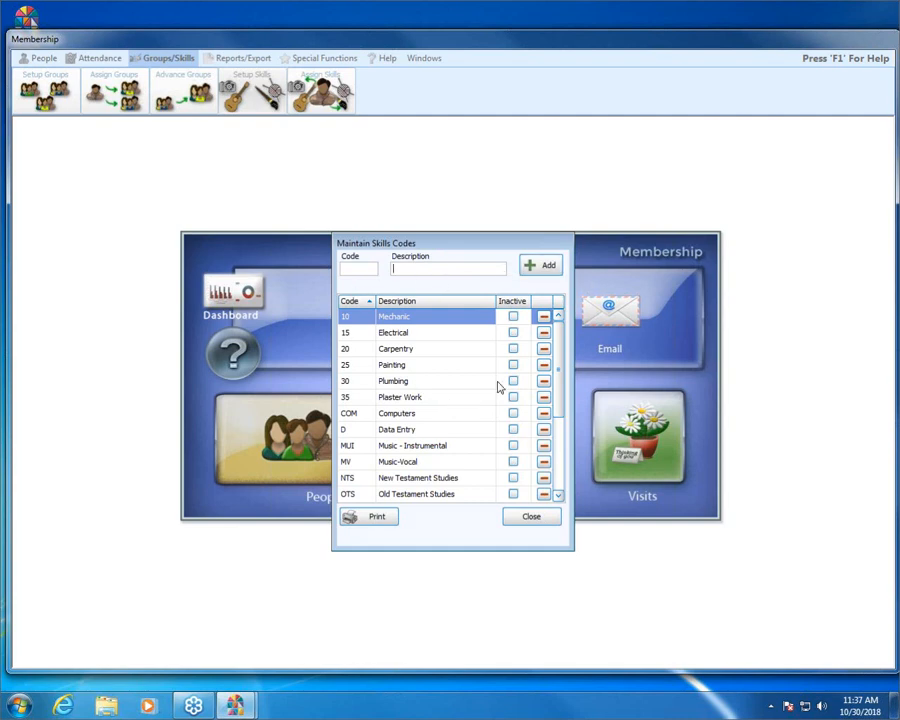
Add a new skill with code G and description Gardening to the skills codes list
drag(560, 364, 562, 452)
scroll(566, 405, down, 2)
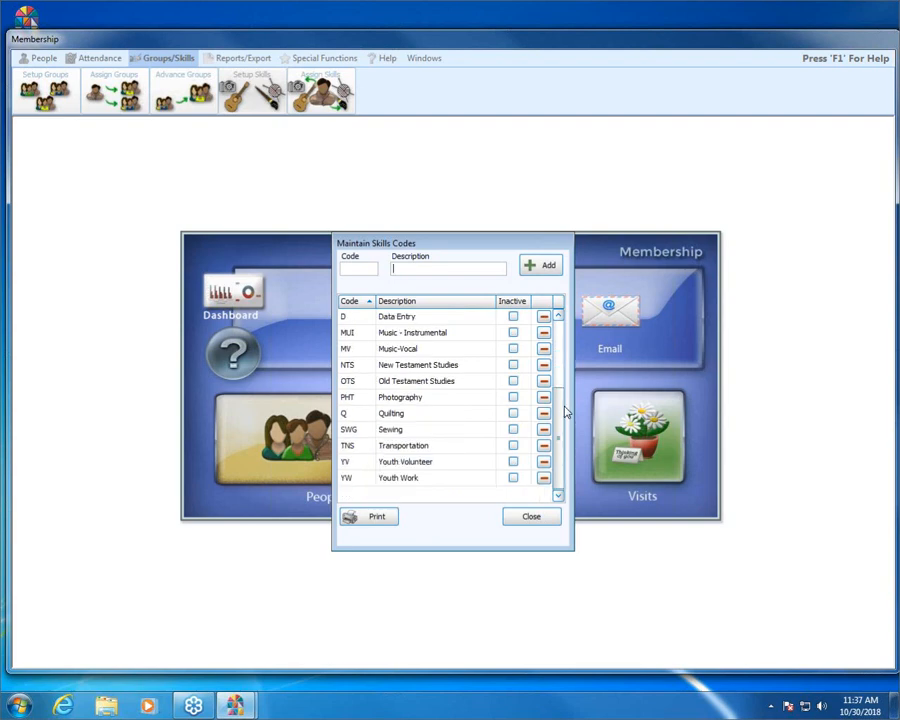
scroll(566, 410, up, 3)
click(370, 268)
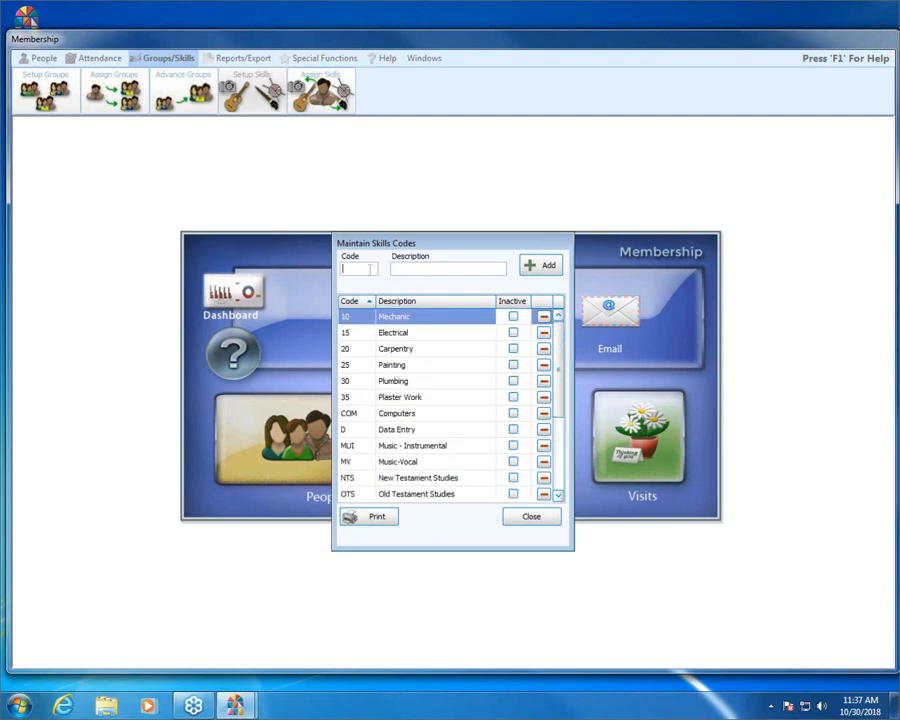
text(G)
key(Tab)
text(Gardening)
click(546, 264)
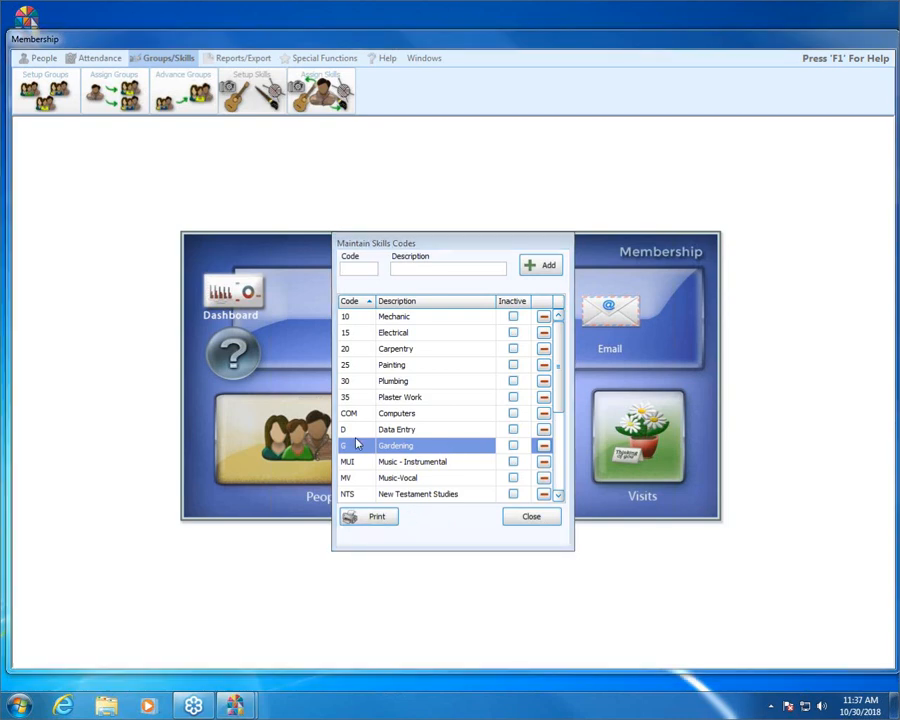
Preview the Skills Codes report, check which export formats are available, and close the preview
click(356, 518)
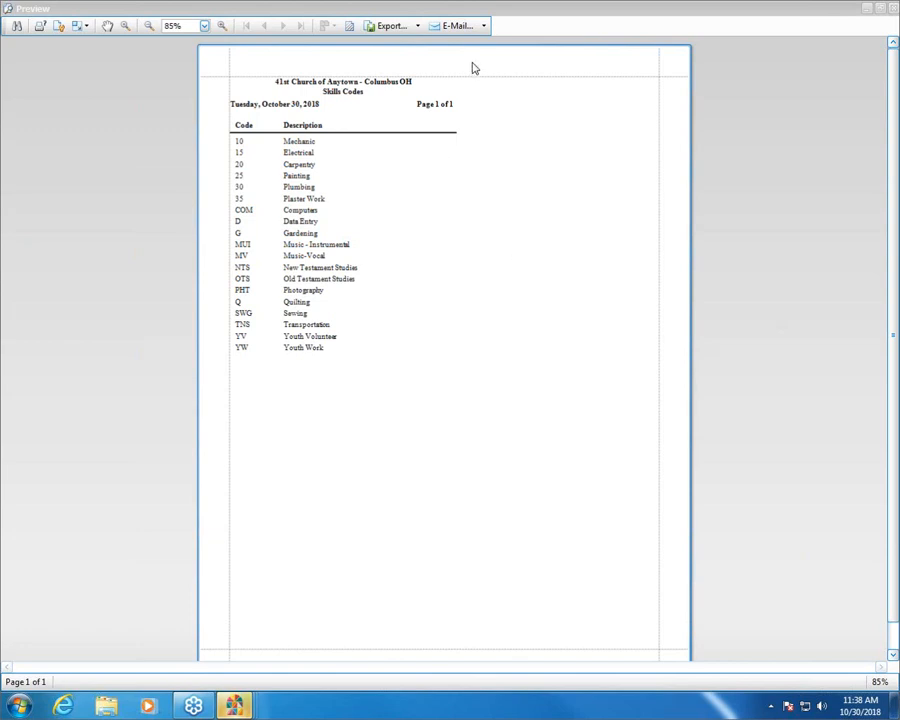
click(418, 27)
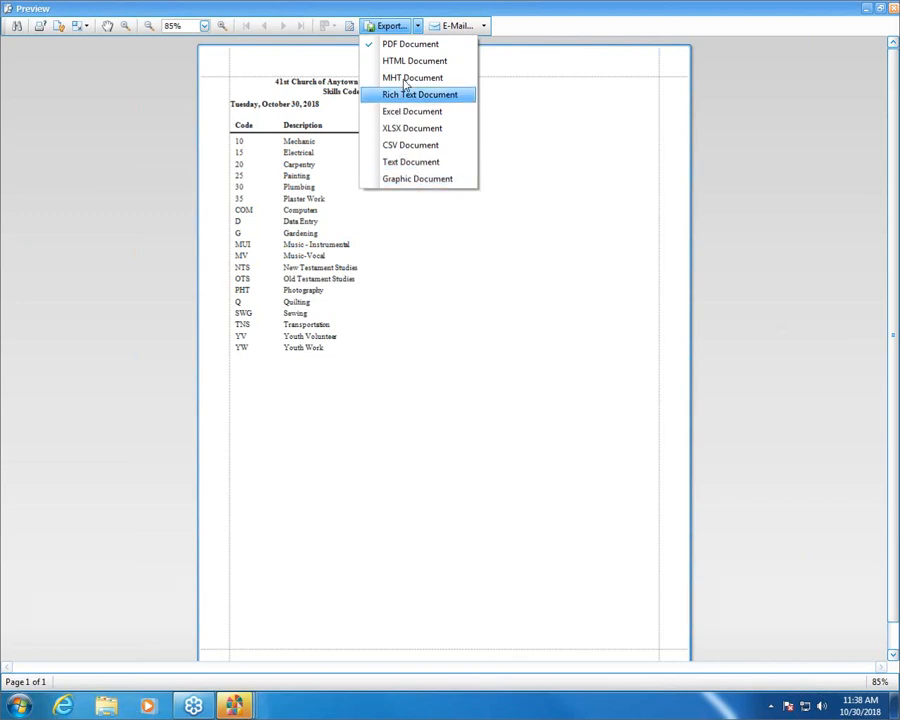
click(417, 28)
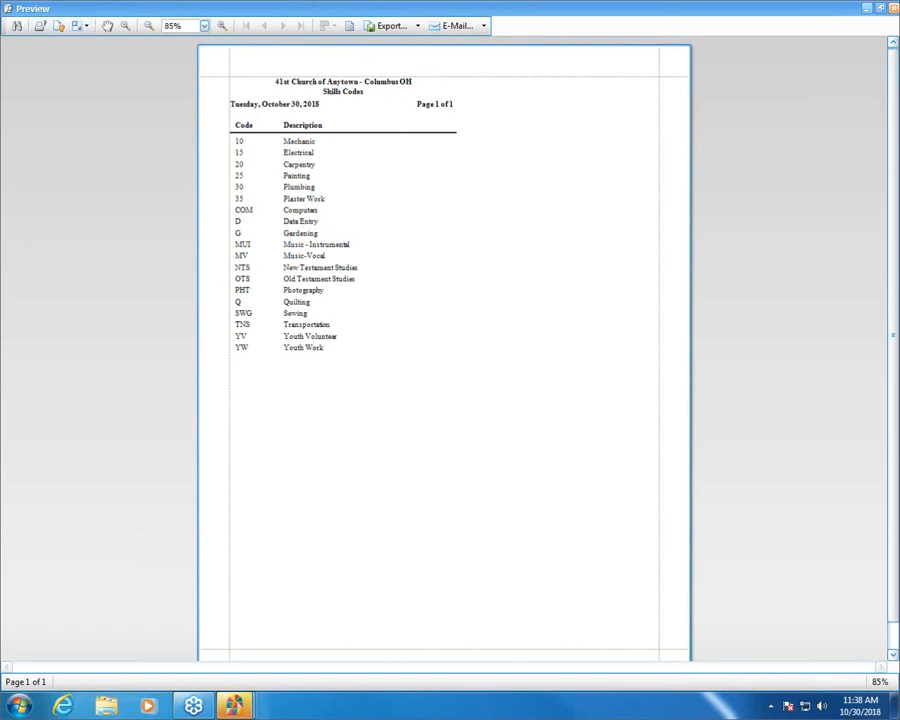
click(889, 8)
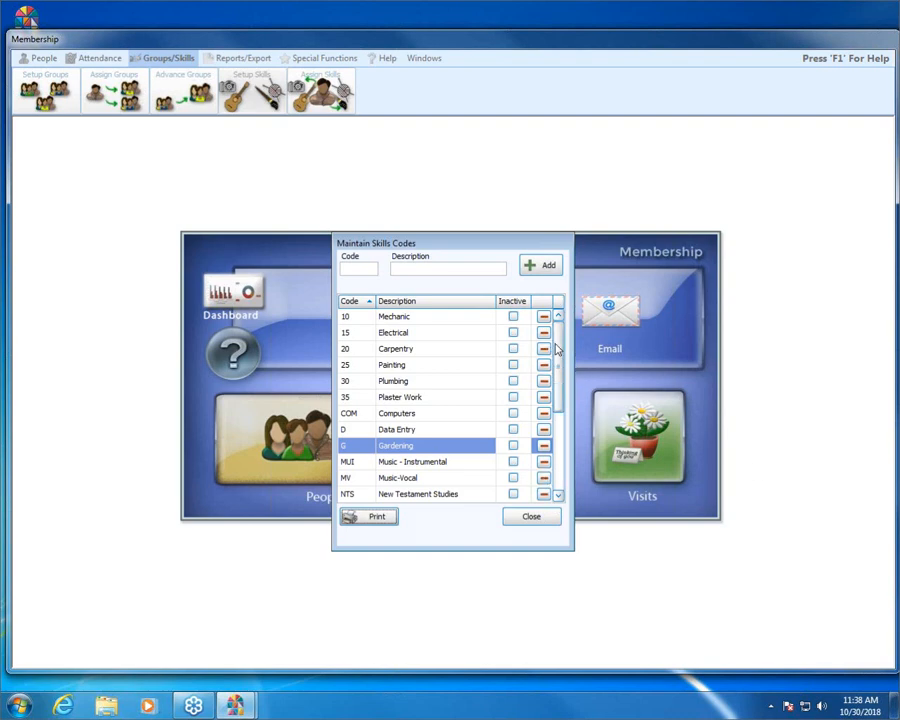
Sort the skills list by code in descending order, look through it to the end, and return it to ascending order
click(354, 302)
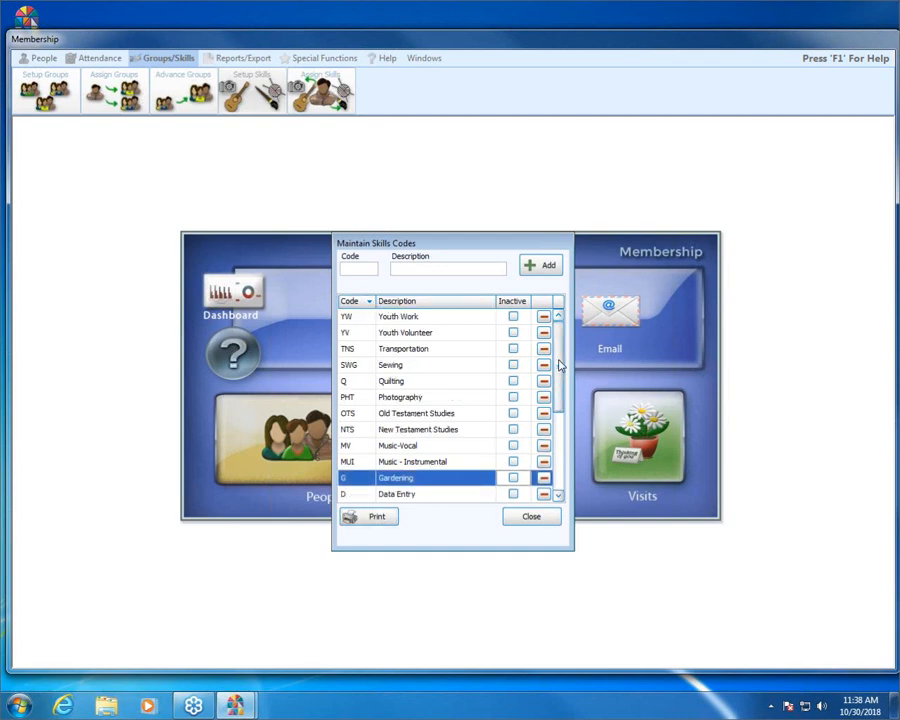
drag(561, 366, 557, 474)
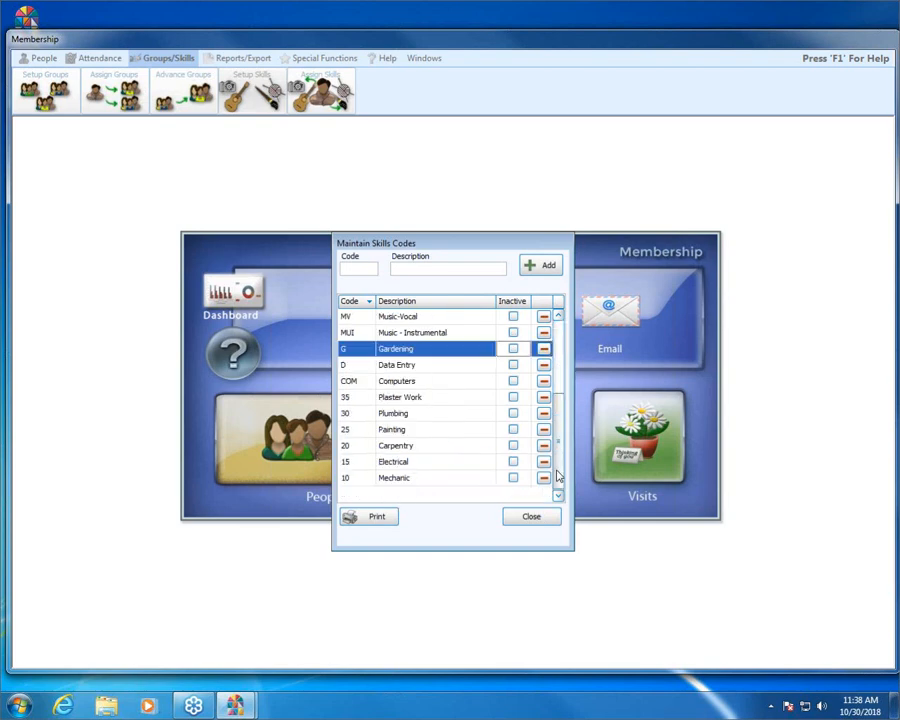
click(358, 305)
drag(562, 398, 545, 320)
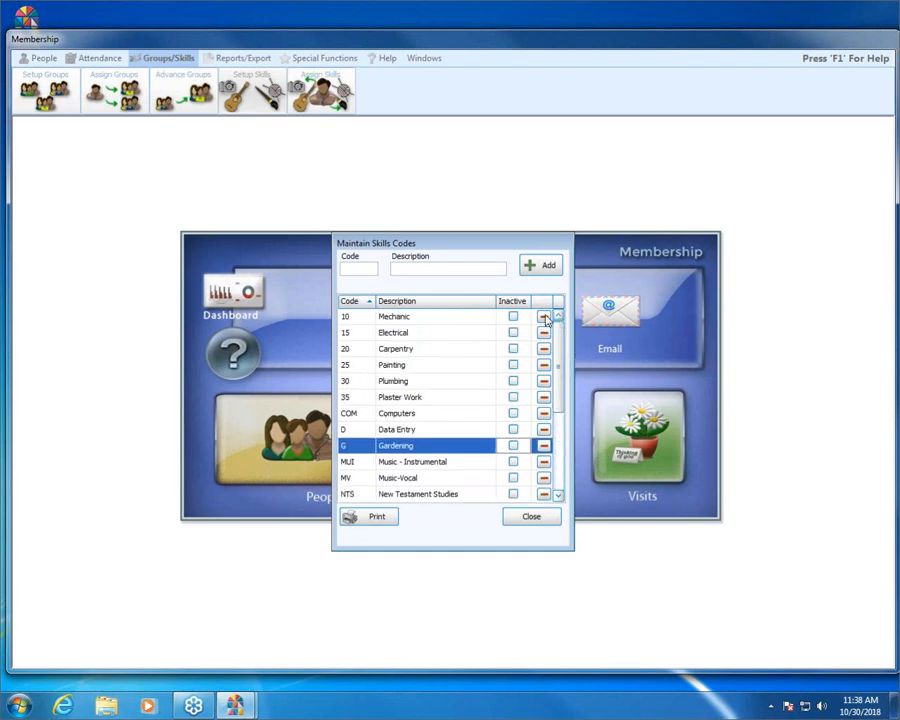
Sort the skills alphabetically by description, reverse the order to review the list, and set it back to ascending
click(407, 304)
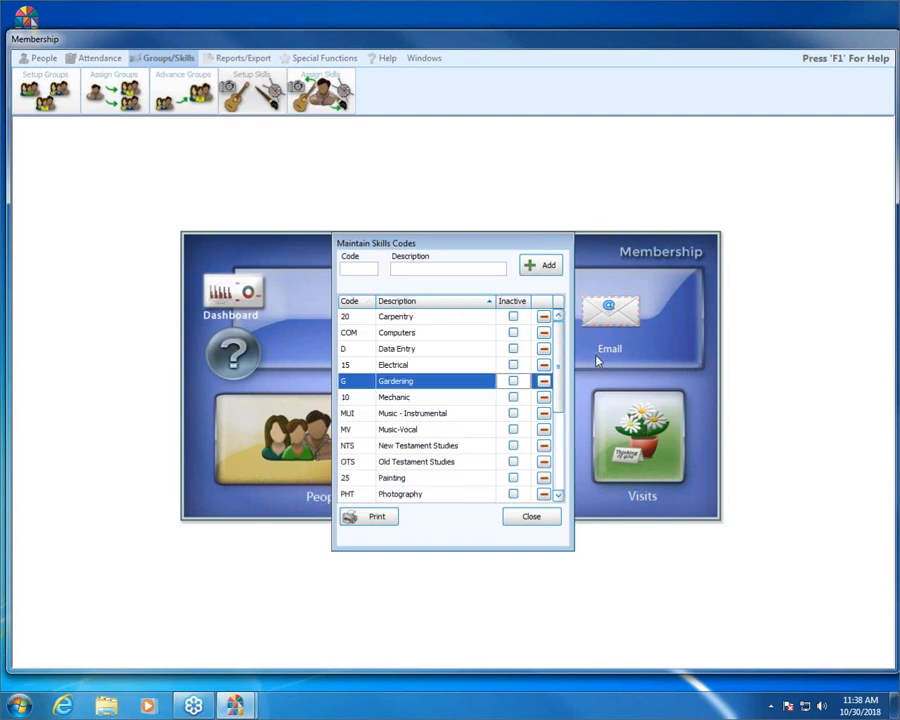
drag(562, 352, 560, 320)
click(460, 304)
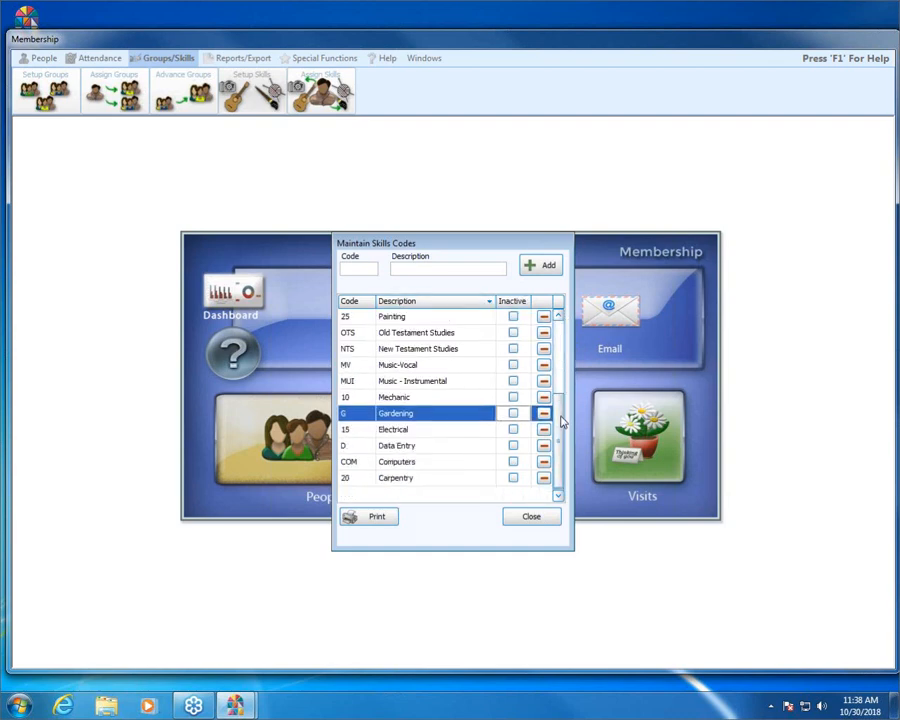
mouse_move(562, 392)
mouse_down()
mouse_move(562, 344)
mouse_move(558, 442)
mouse_move(559, 325)
mouse_up()
click(425, 302)
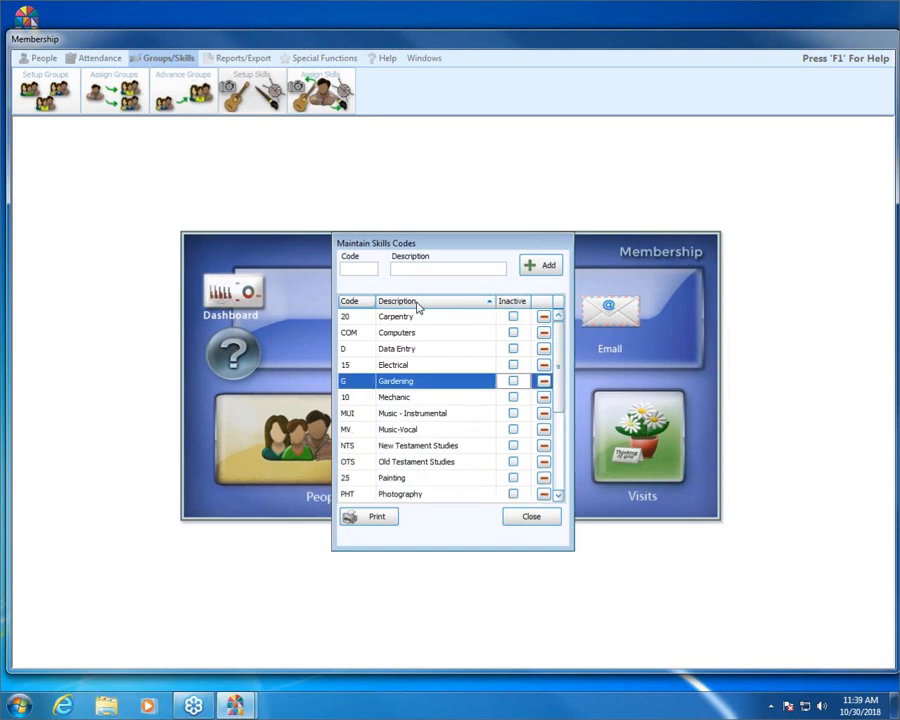
Sort the skills by code again, switch to descending order, and finish with the codes ascending from 10
click(362, 301)
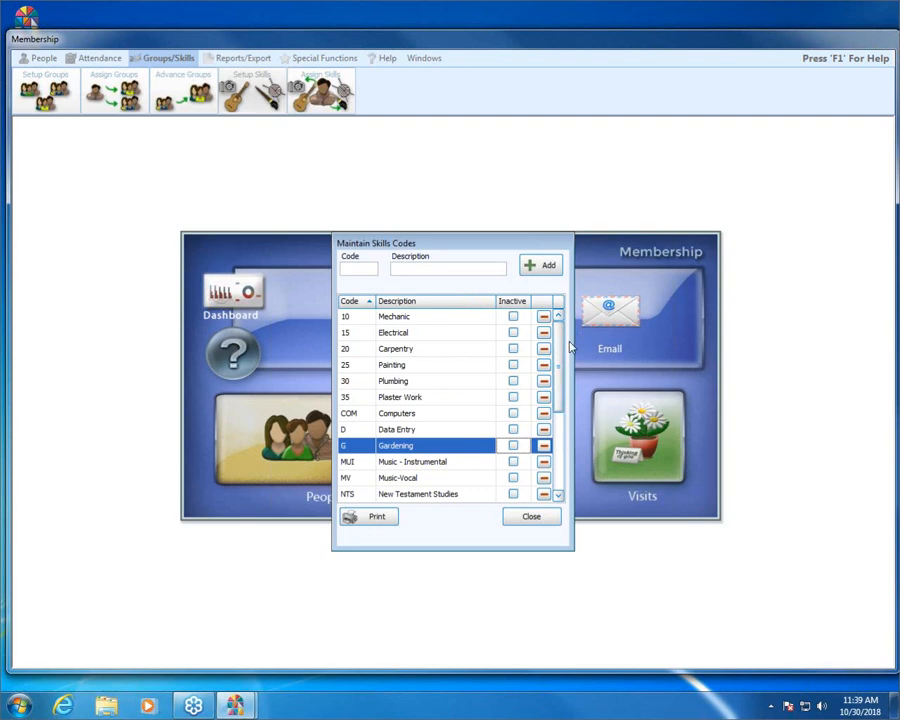
mouse_move(566, 341)
mouse_down()
mouse_move(563, 430)
mouse_move(564, 340)
mouse_up()
click(356, 301)
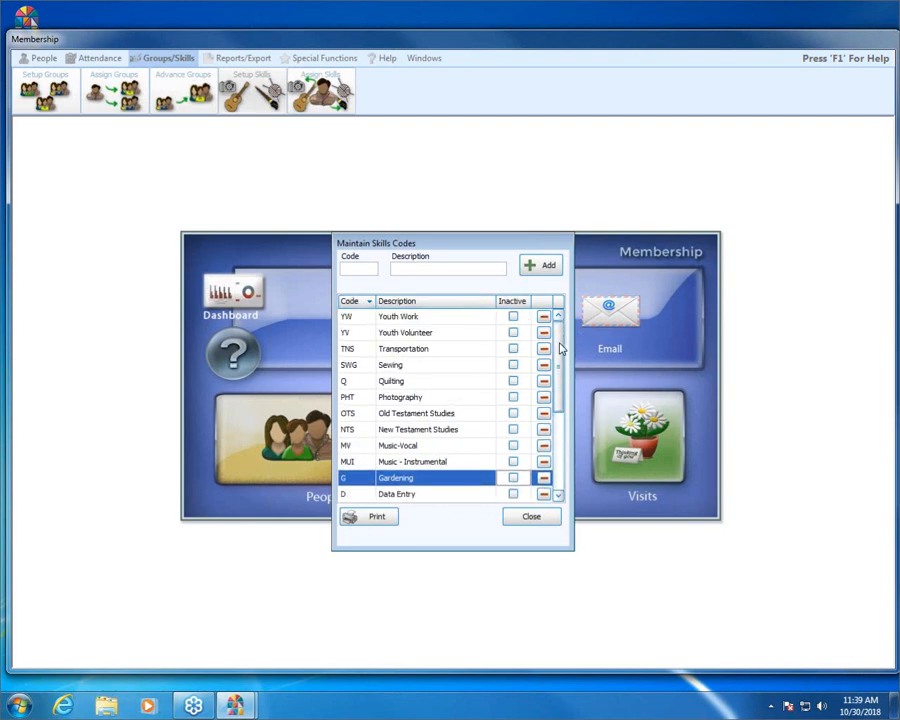
mouse_move(562, 345)
mouse_down()
mouse_move(560, 497)
mouse_move(563, 345)
mouse_up()
click(363, 301)
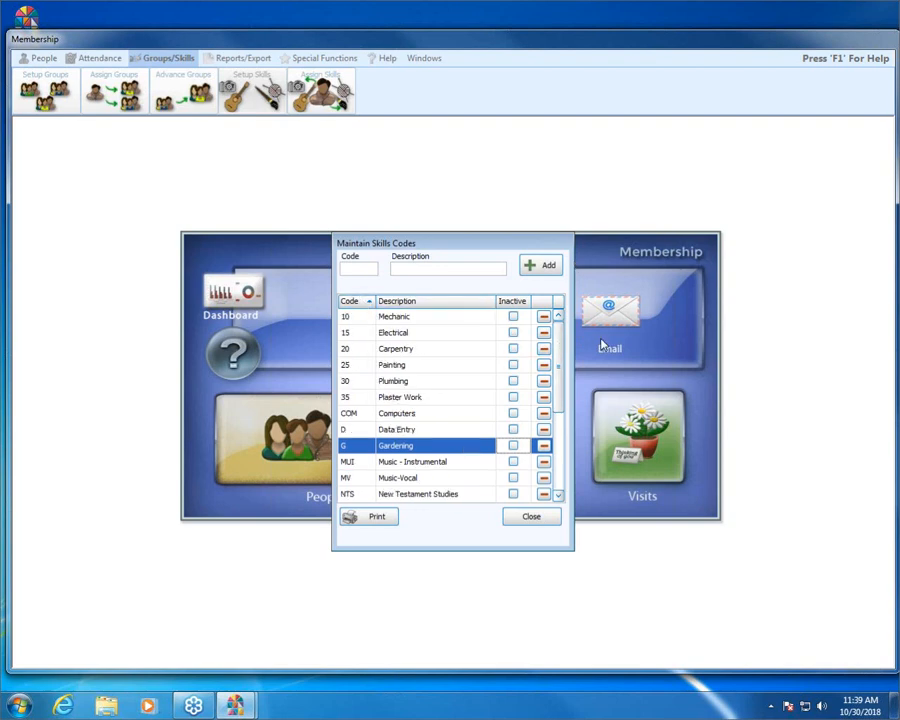